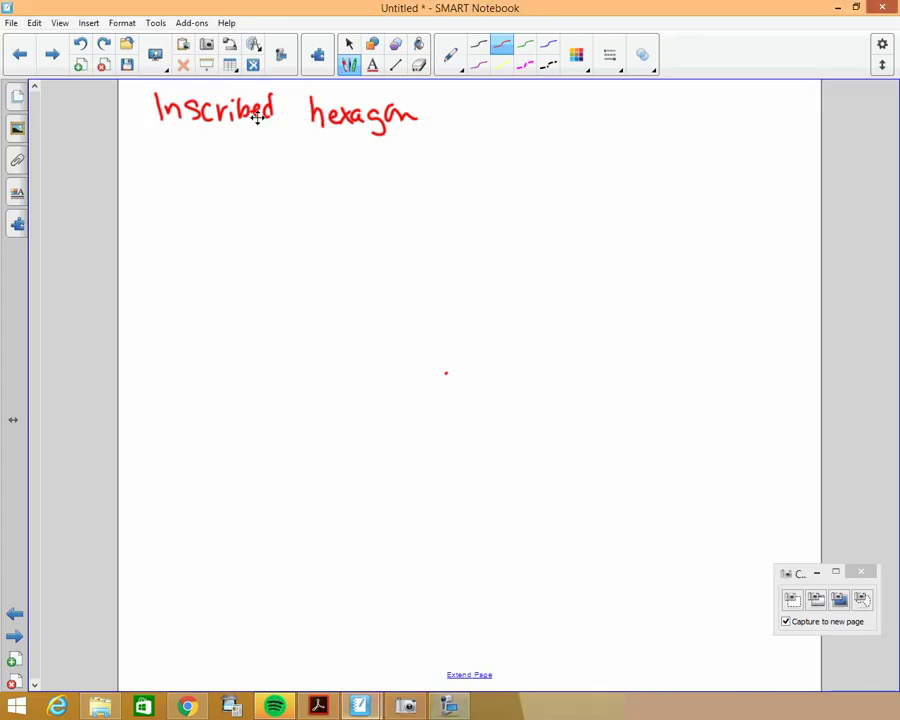
- Convert the handwritten title into the text "Inscribed hexagon" and label the red center point P by hand
right_click(258, 117)
click(286, 124)
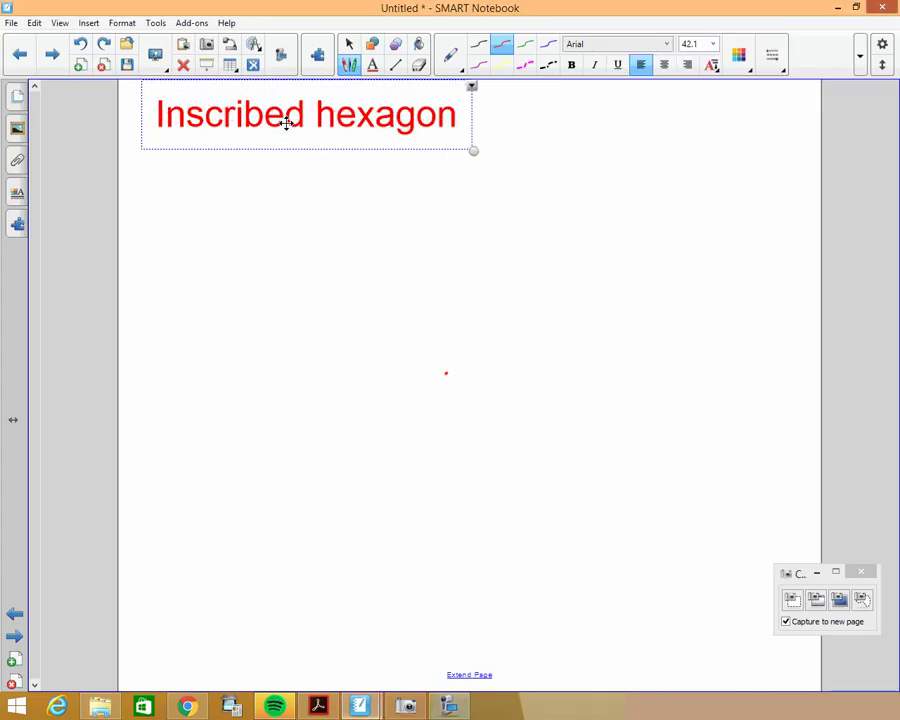
click(380, 222)
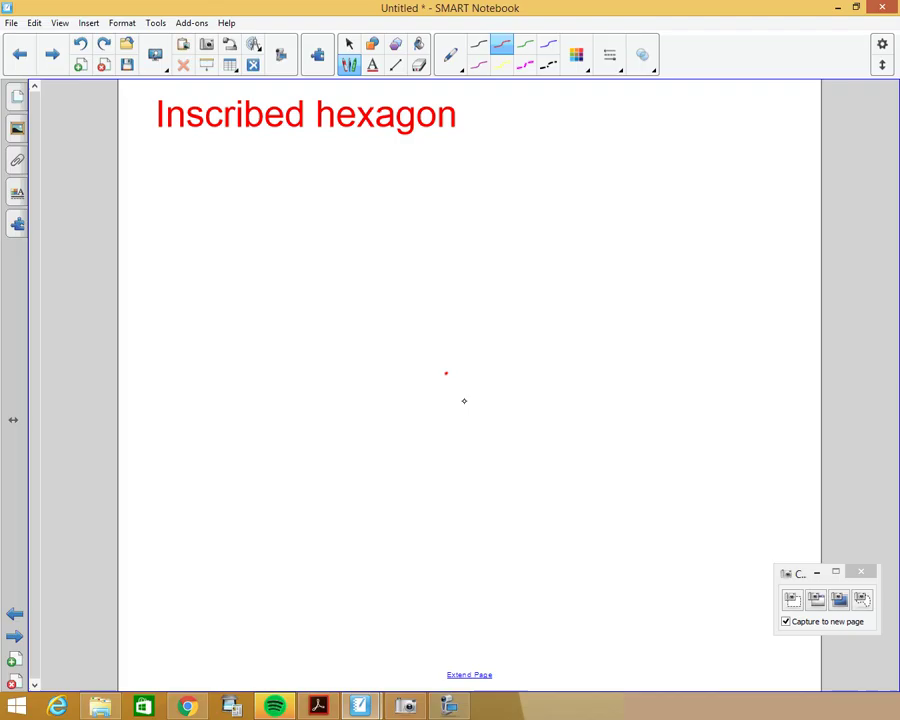
mouse_move(458, 379)
mouse_down()
mouse_move(459, 402)
mouse_move(459, 392)
mouse_up()
- Draw a full red circle centered on point P with the compass opened to 183, and set the compass aside
click(253, 46)
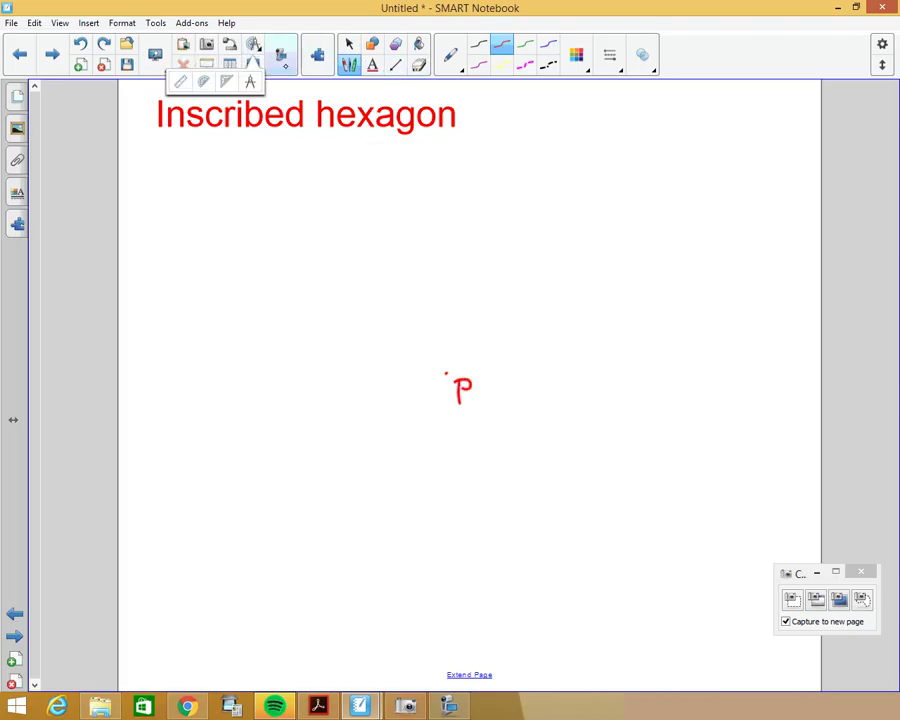
click(250, 81)
mouse_move(424, 297)
mouse_down()
mouse_move(444, 300)
mouse_move(437, 309)
mouse_up()
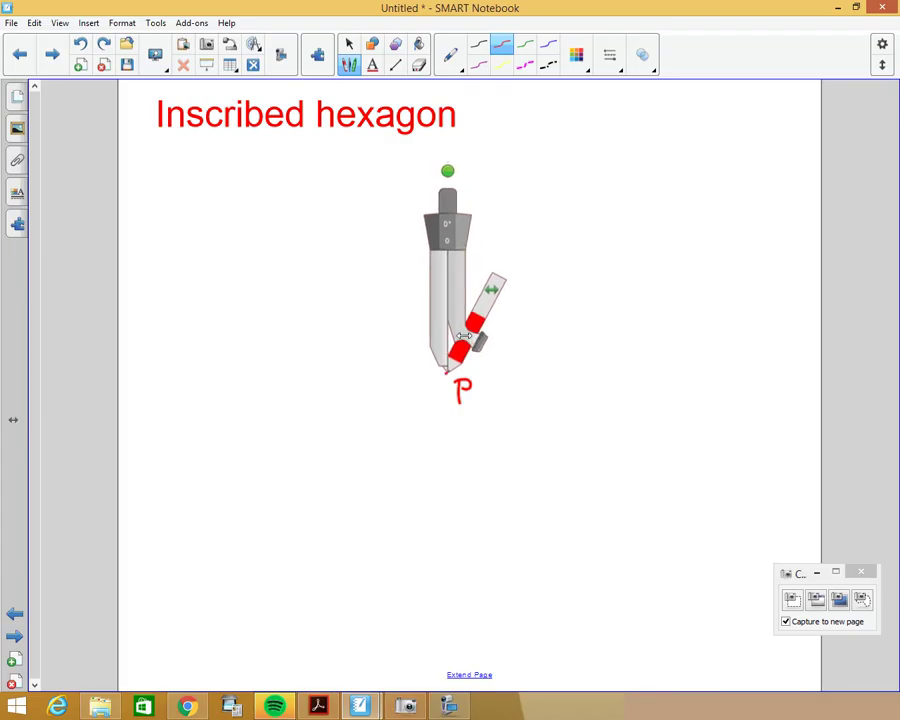
drag(480, 342, 612, 327)
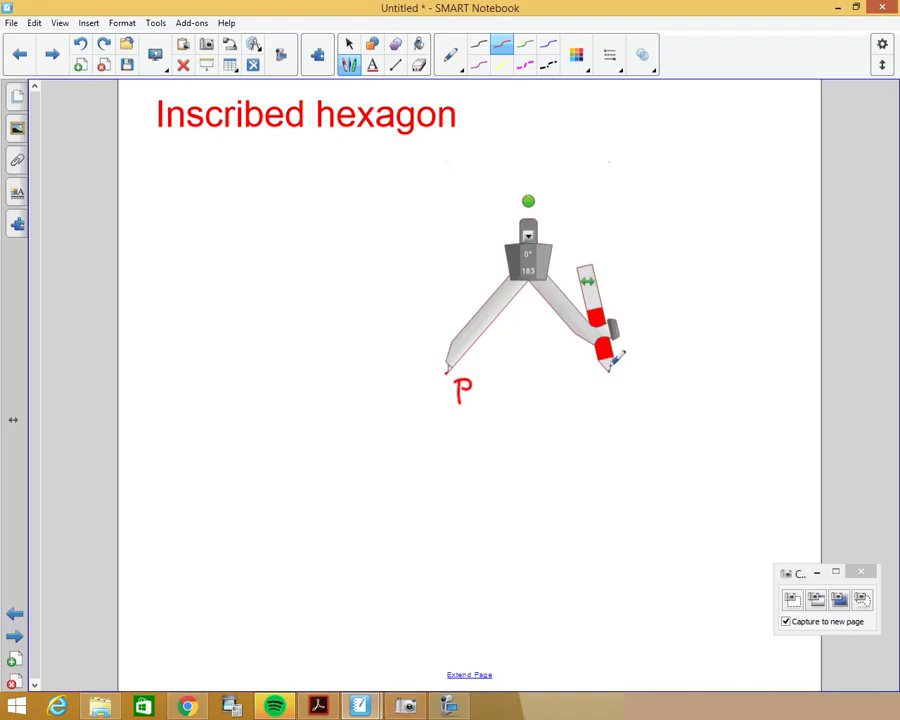
mouse_move(609, 356)
mouse_down()
mouse_move(567, 268)
mouse_move(430, 212)
mouse_move(332, 262)
mouse_move(540, 506)
mouse_move(592, 442)
mouse_move(600, 336)
mouse_up()
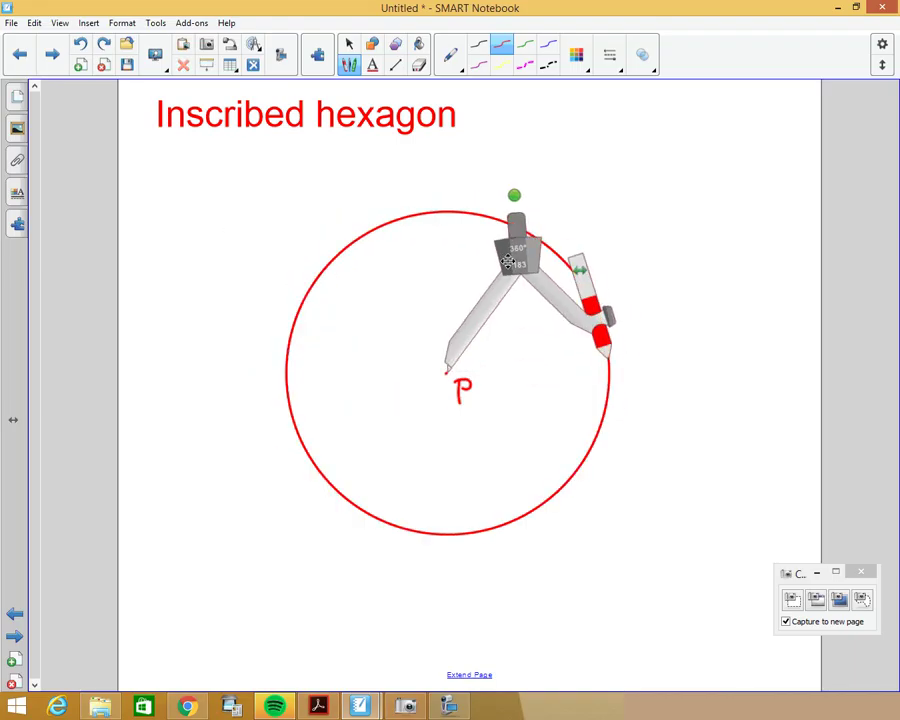
drag(508, 262, 659, 177)
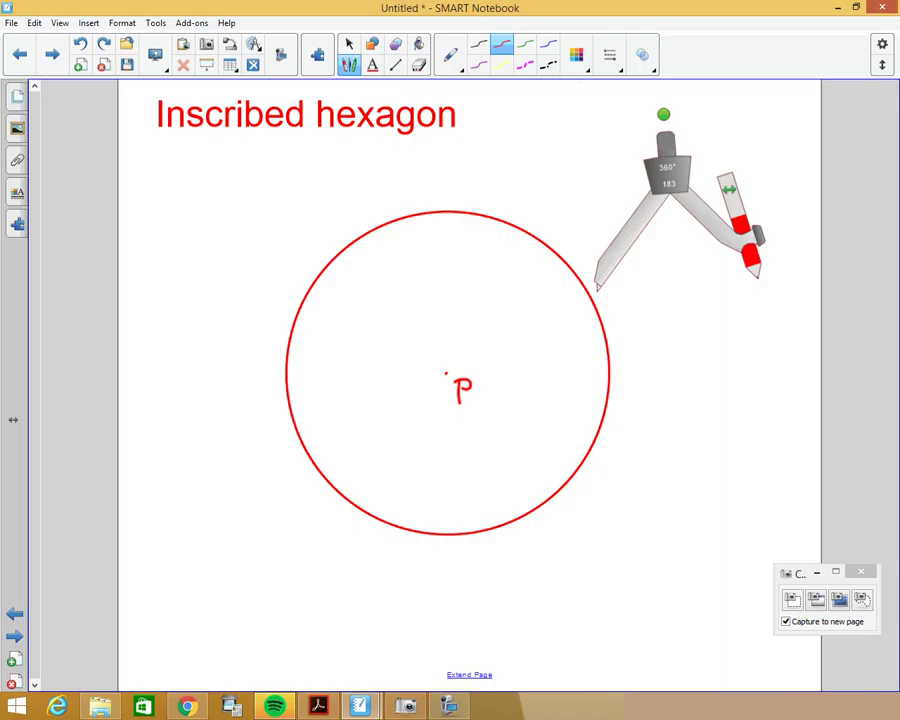
- Draw a vertical black diameter across the circle and shift it so it passes through center point P
click(396, 65)
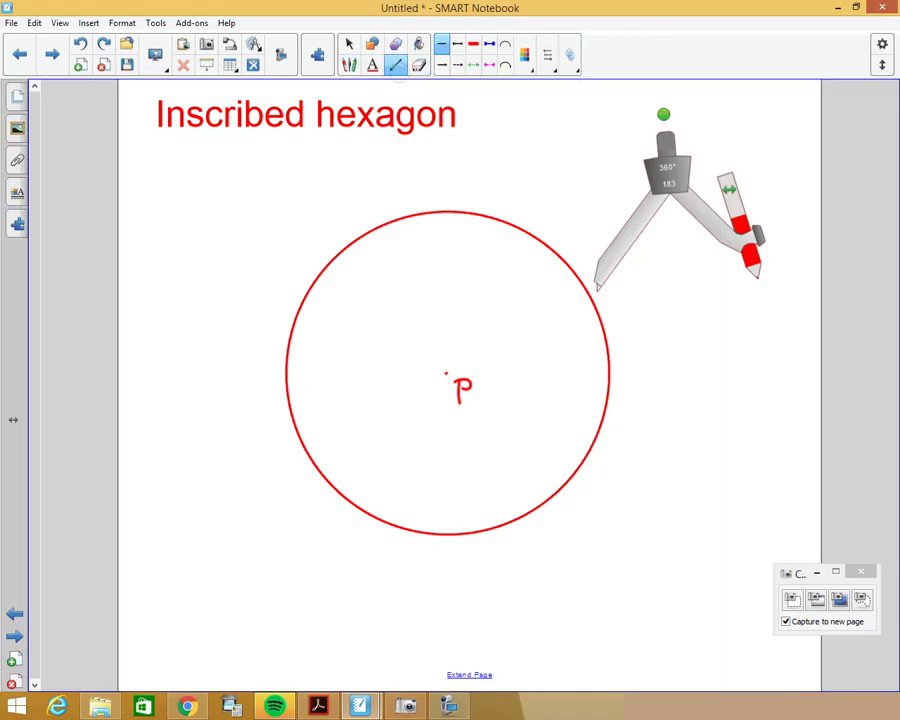
drag(451, 212, 449, 533)
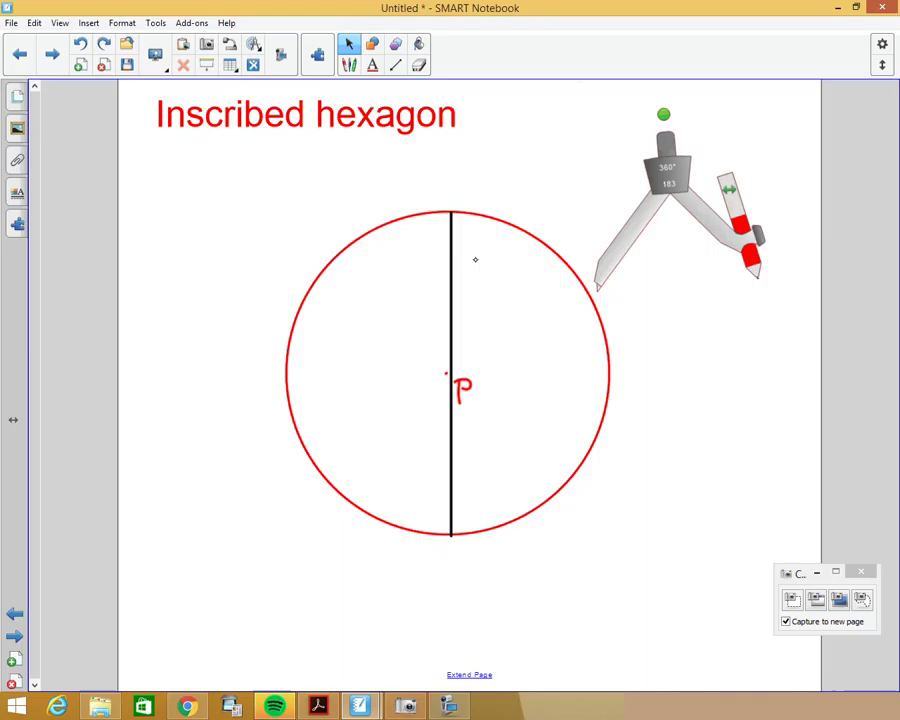
click(449, 376)
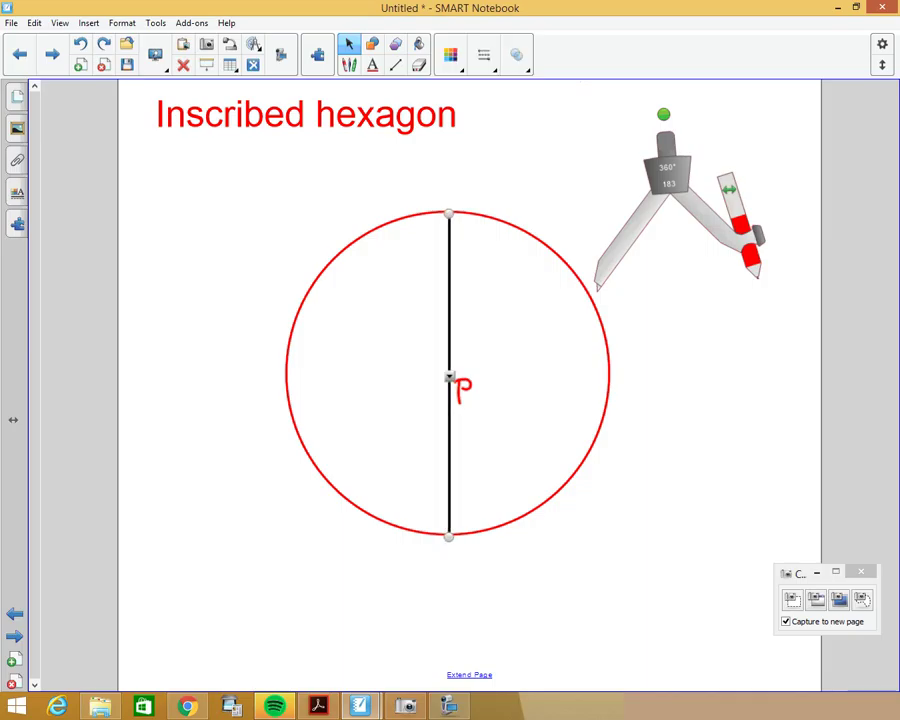
click(677, 362)
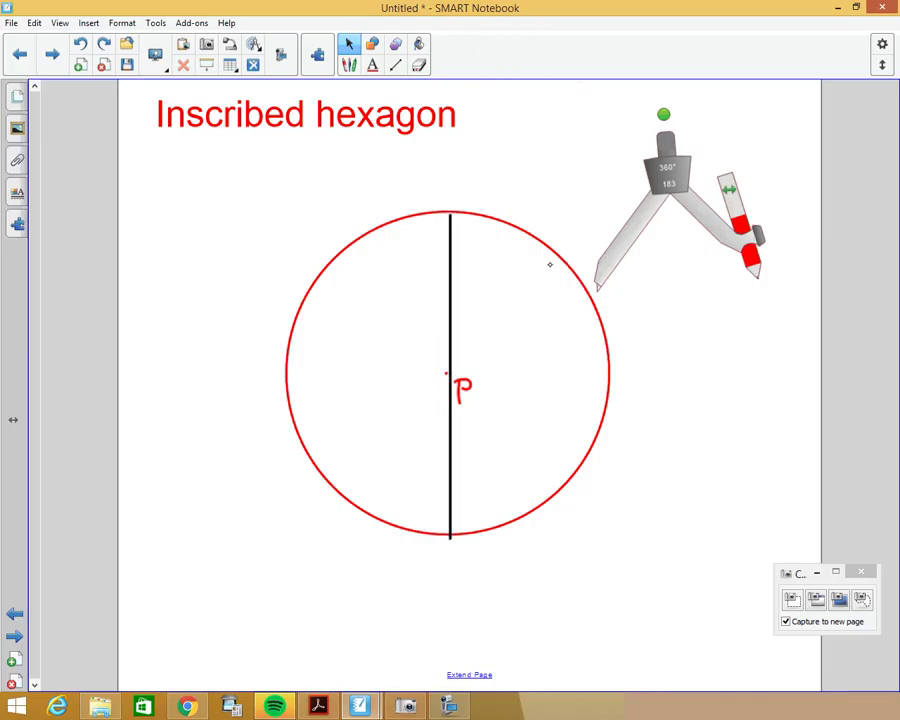
click(450, 292)
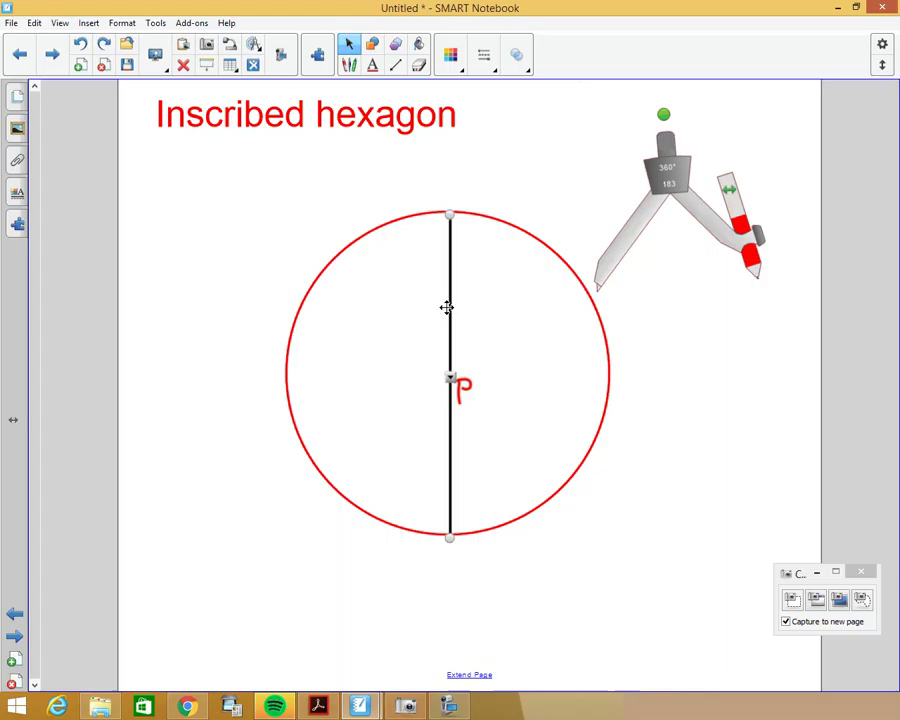
drag(450, 296, 446, 296)
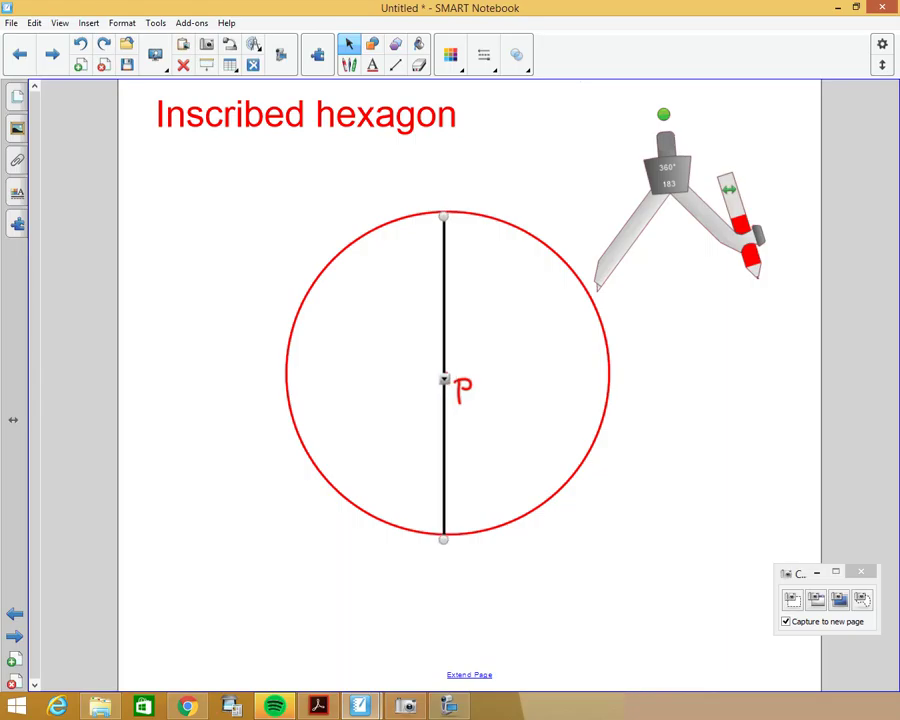
click(667, 307)
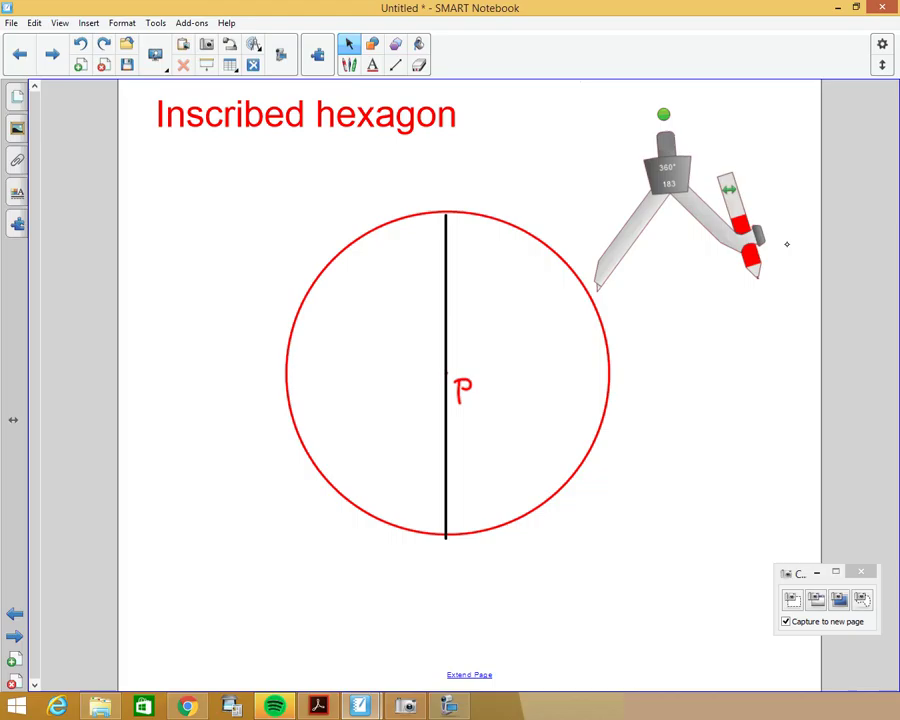
- Draw a green compass arc centered on the diameter's lower endpoint, passing through P and crossing the circle on both sides
click(349, 64)
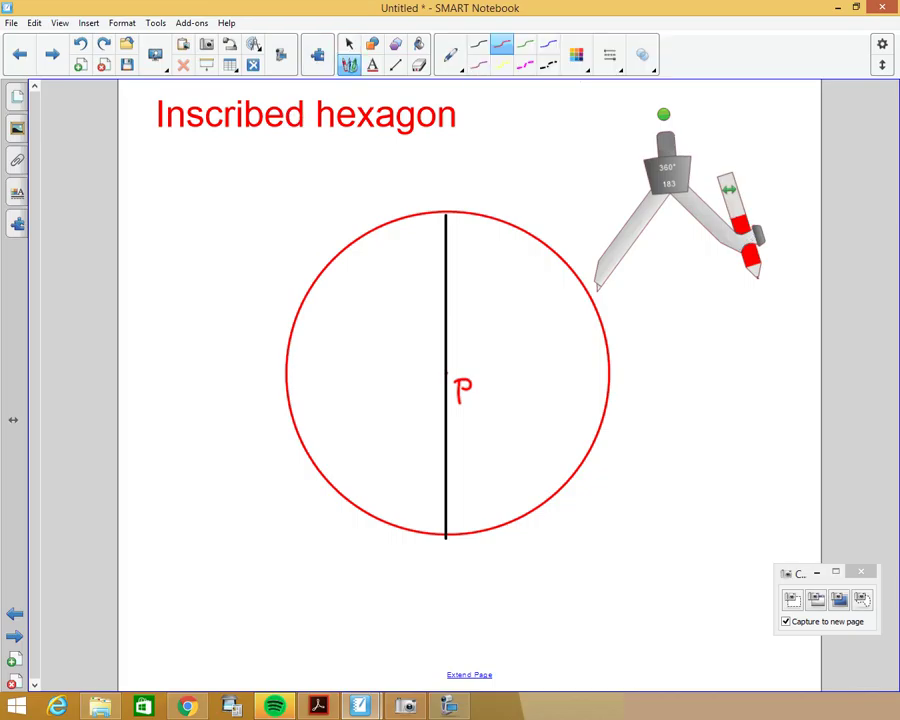
click(524, 46)
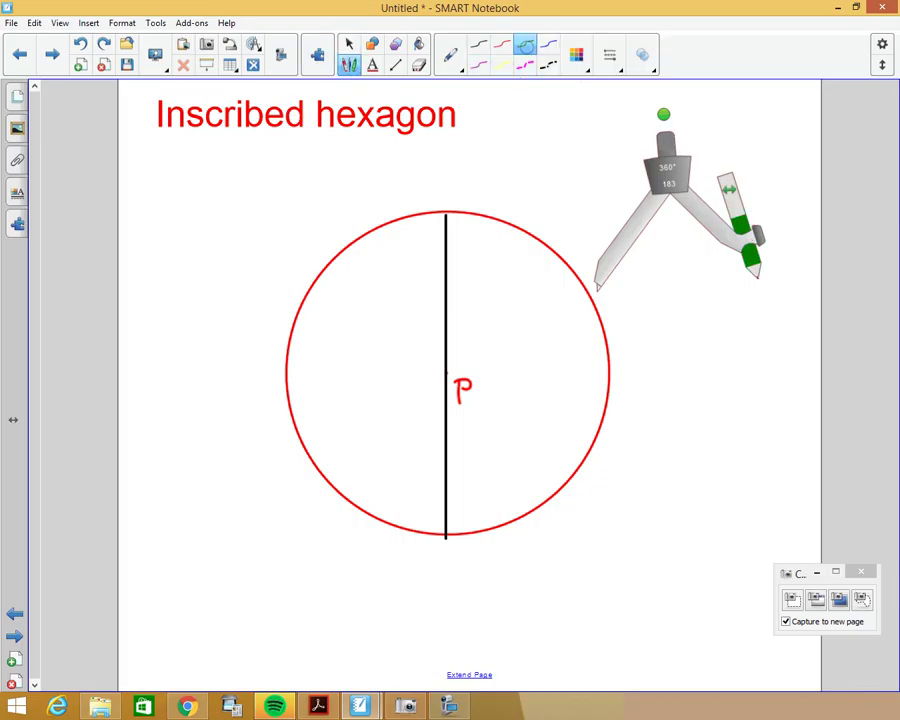
drag(666, 170, 516, 412)
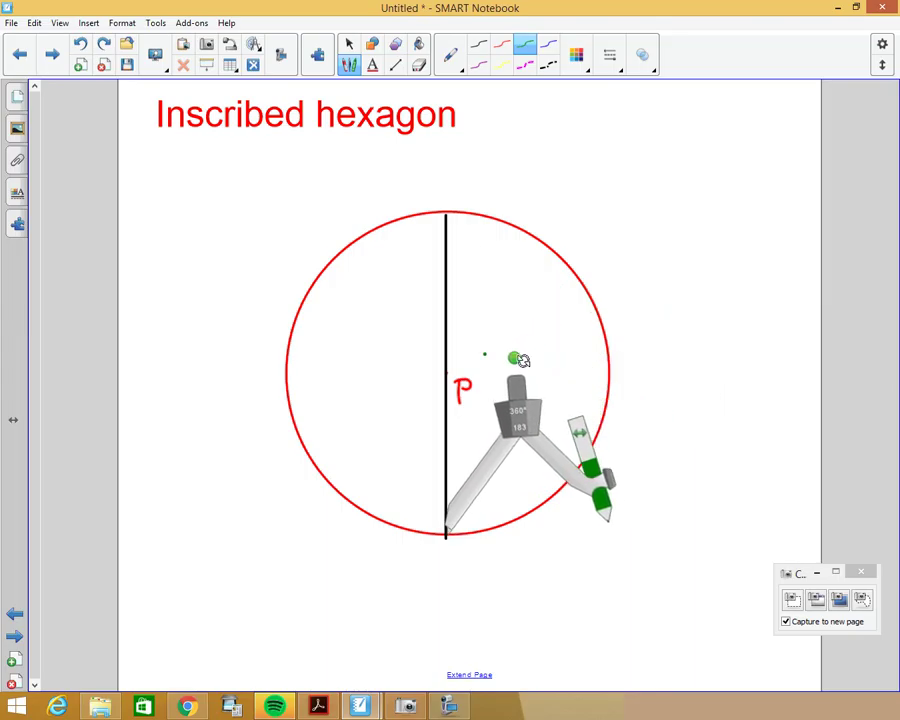
mouse_move(514, 357)
mouse_down()
mouse_move(496, 351)
mouse_move(288, 432)
mouse_move(275, 456)
mouse_up()
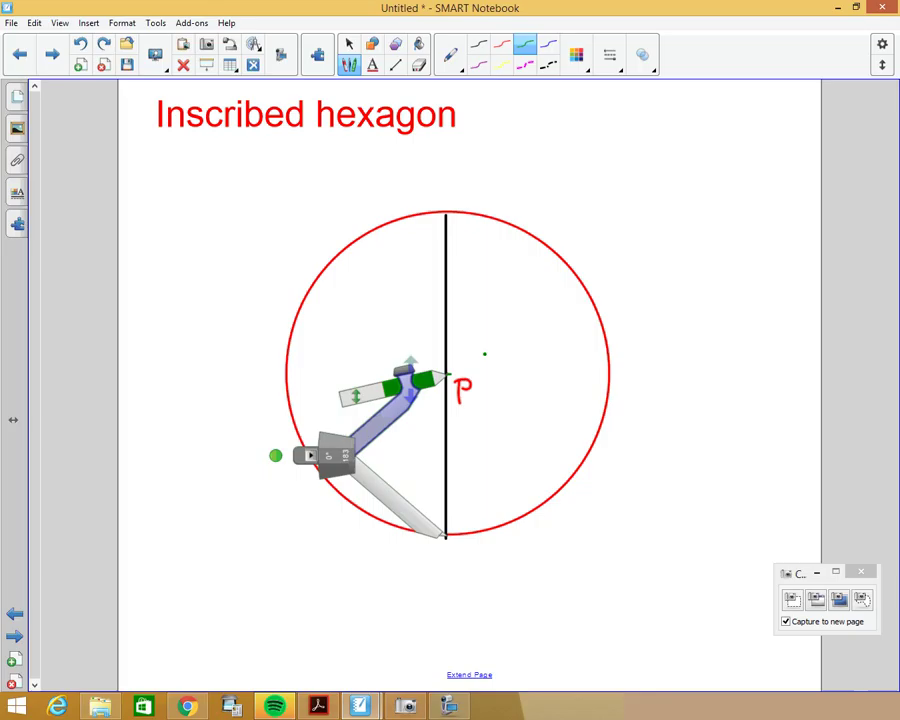
drag(275, 455, 277, 453)
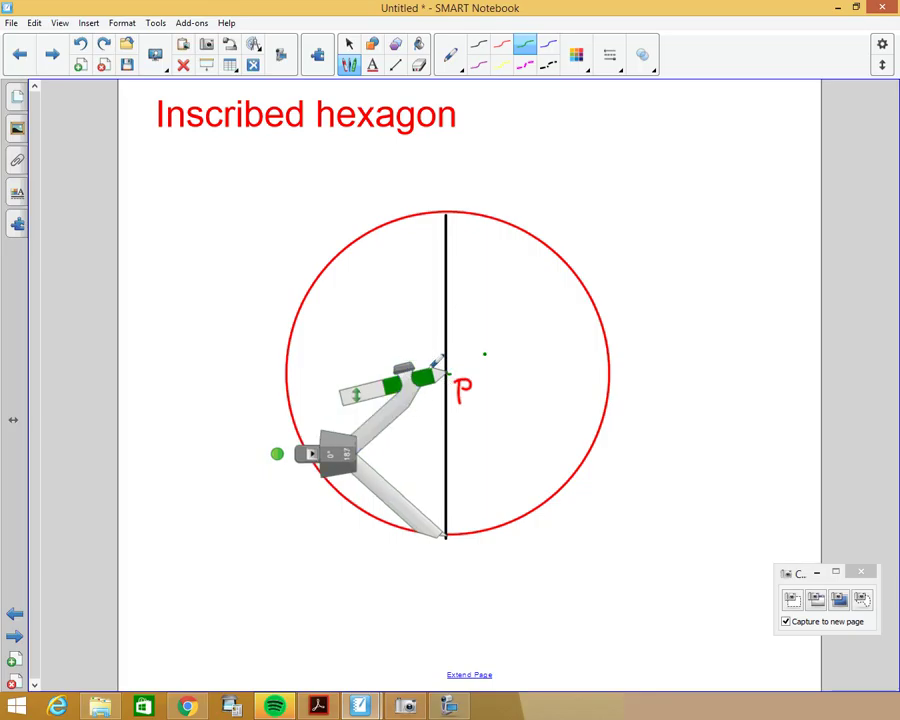
mouse_move(445, 370)
mouse_down()
mouse_move(552, 408)
mouse_move(610, 507)
mouse_move(589, 453)
mouse_move(502, 383)
mouse_move(445, 372)
mouse_move(391, 381)
mouse_move(301, 459)
mouse_up()
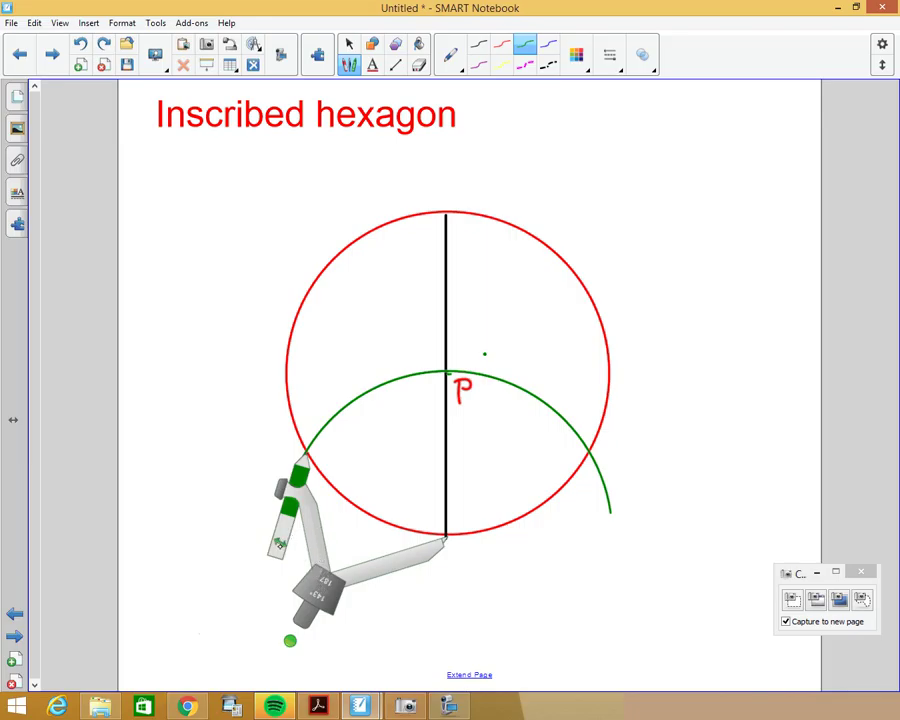
- Draw a matching green arc through P centered on the diameter's upper endpoint, crossing the circle on both sides, and set the compass aside
drag(320, 592, 460, 666)
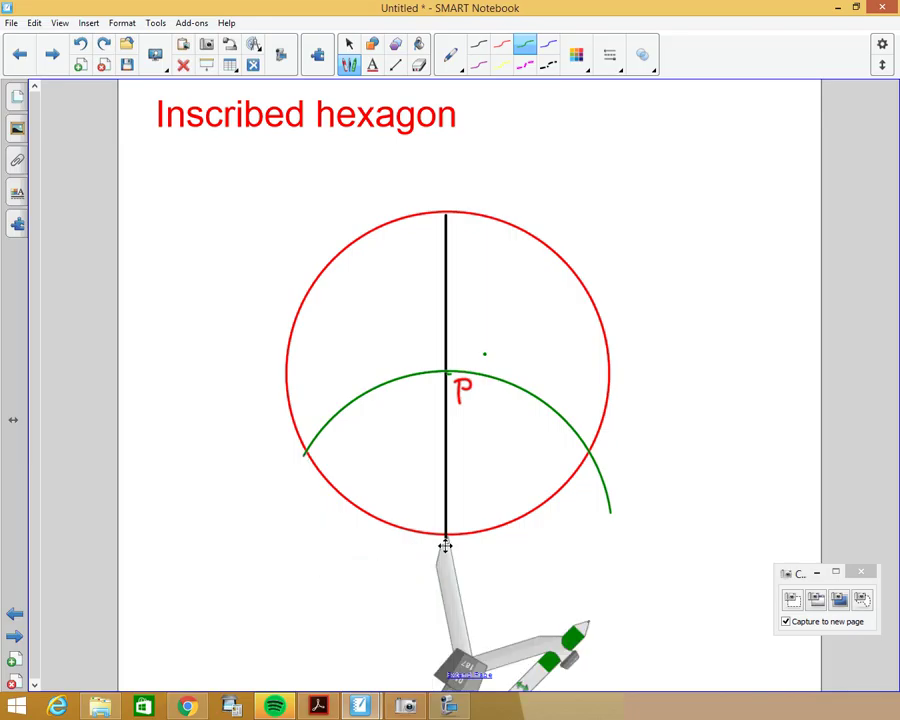
drag(446, 574, 448, 324)
mouse_move(437, 466)
mouse_down()
mouse_move(428, 394)
mouse_move(319, 350)
mouse_move(267, 275)
mouse_move(275, 291)
mouse_up()
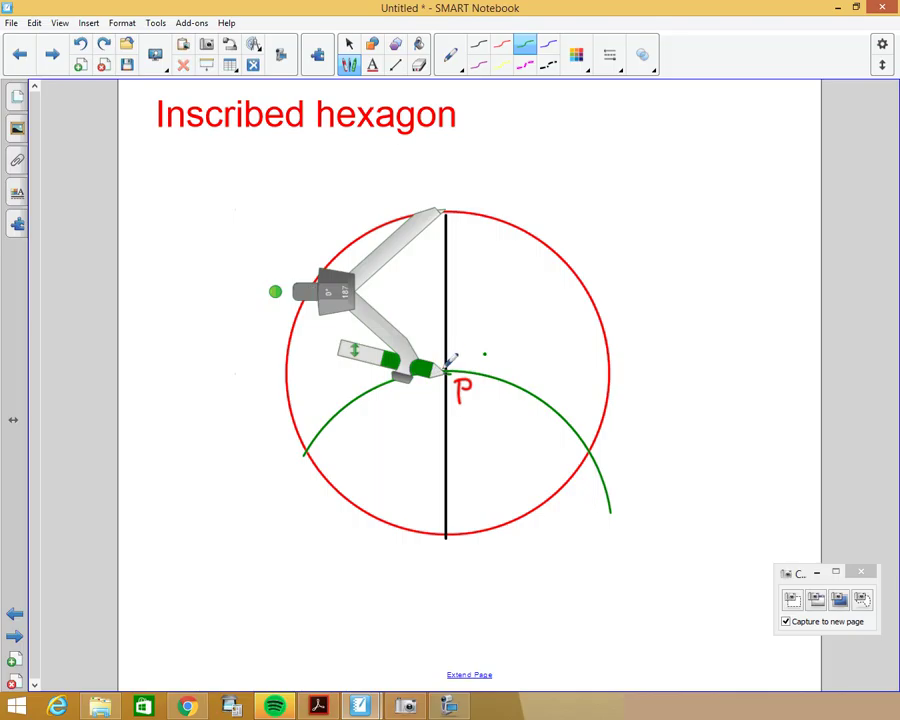
mouse_move(440, 372)
mouse_down()
mouse_move(510, 361)
mouse_move(588, 292)
mouse_up()
mouse_move(440, 399)
mouse_down()
mouse_move(410, 394)
mouse_move(267, 267)
mouse_move(295, 94)
mouse_move(389, 125)
mouse_up()
mouse_move(372, 78)
mouse_down()
mouse_move(697, 108)
mouse_move(692, 115)
mouse_up()
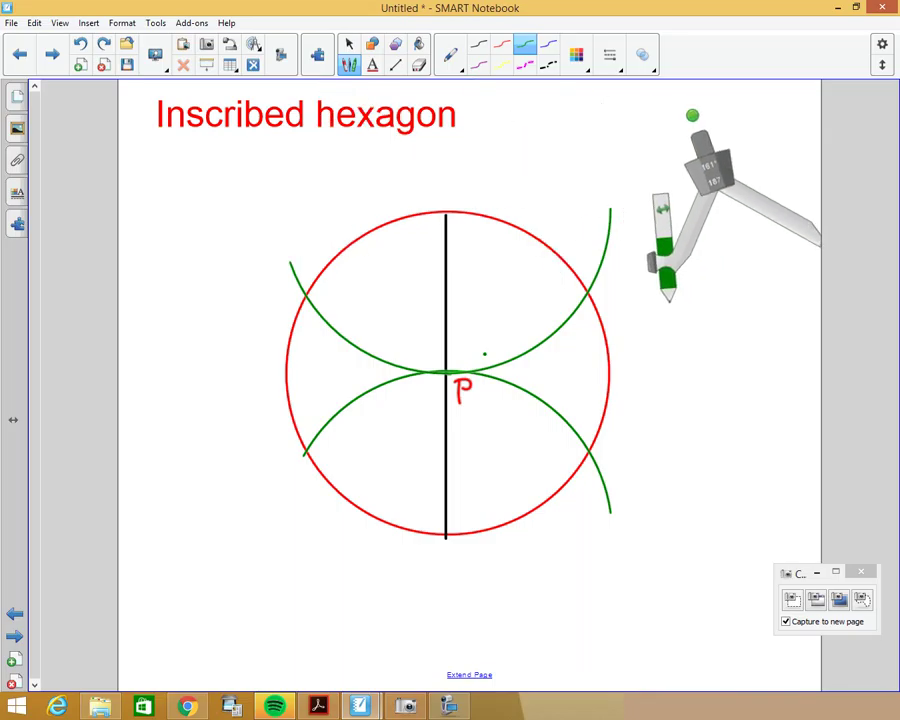
- Connect the four arc intersections and both diameter endpoints around the circle with black straight lines to form the inscribed hexagon
click(548, 44)
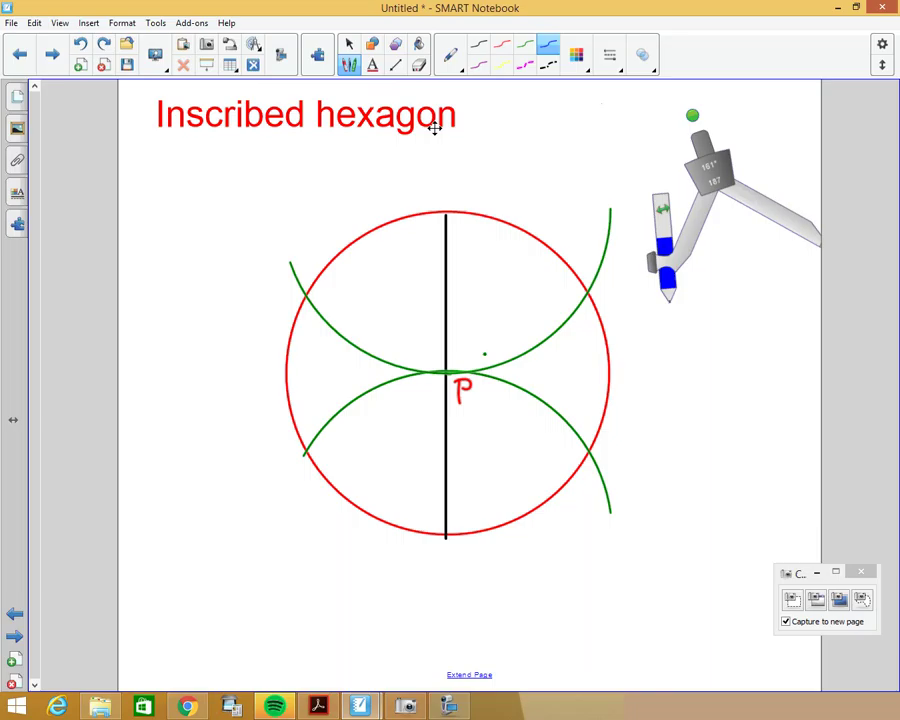
click(395, 65)
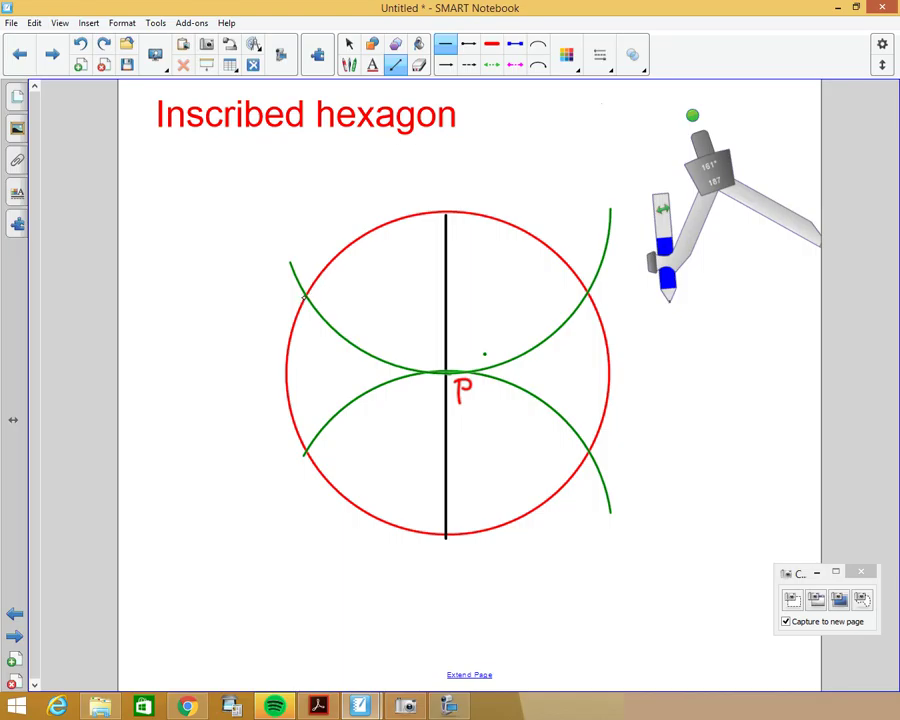
mouse_move(305, 295)
mouse_down()
mouse_move(330, 270)
mouse_move(436, 213)
mouse_move(463, 217)
mouse_move(588, 293)
mouse_up()
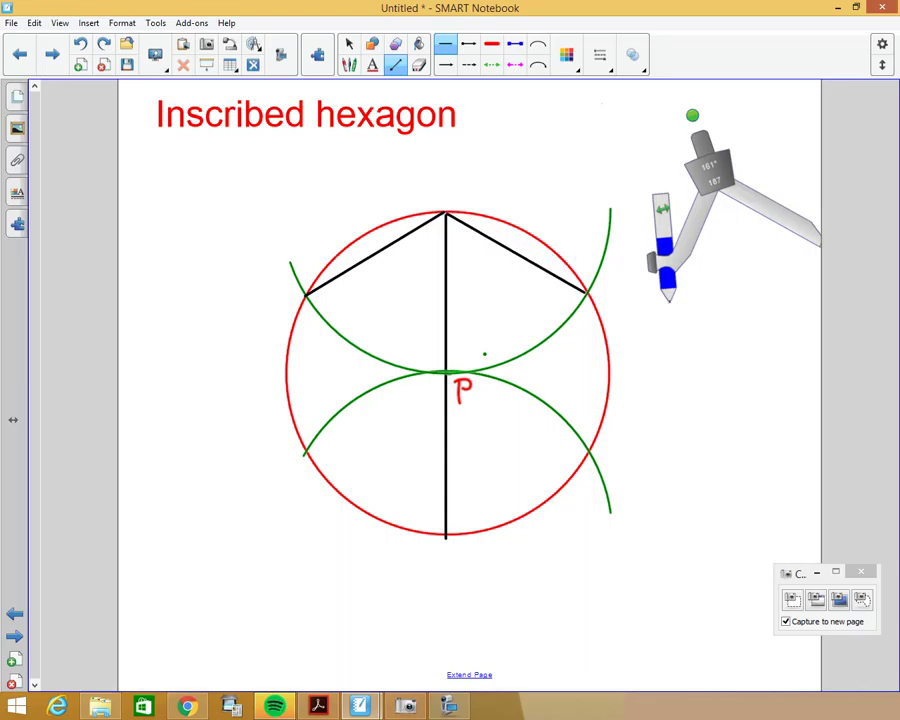
drag(587, 294, 591, 445)
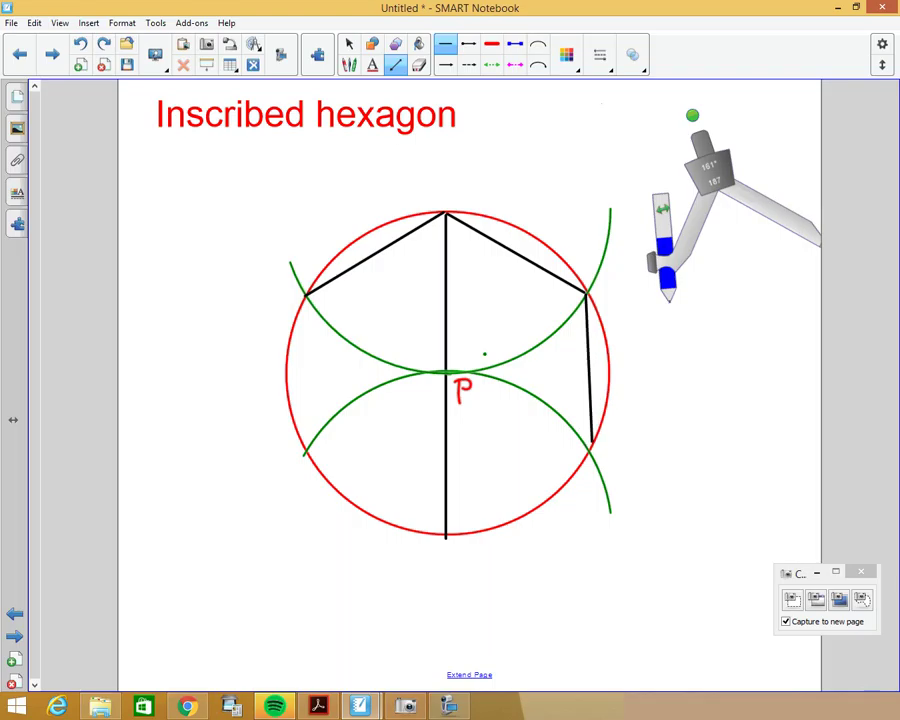
mouse_move(591, 446)
mouse_down()
mouse_move(522, 503)
mouse_move(446, 536)
mouse_up()
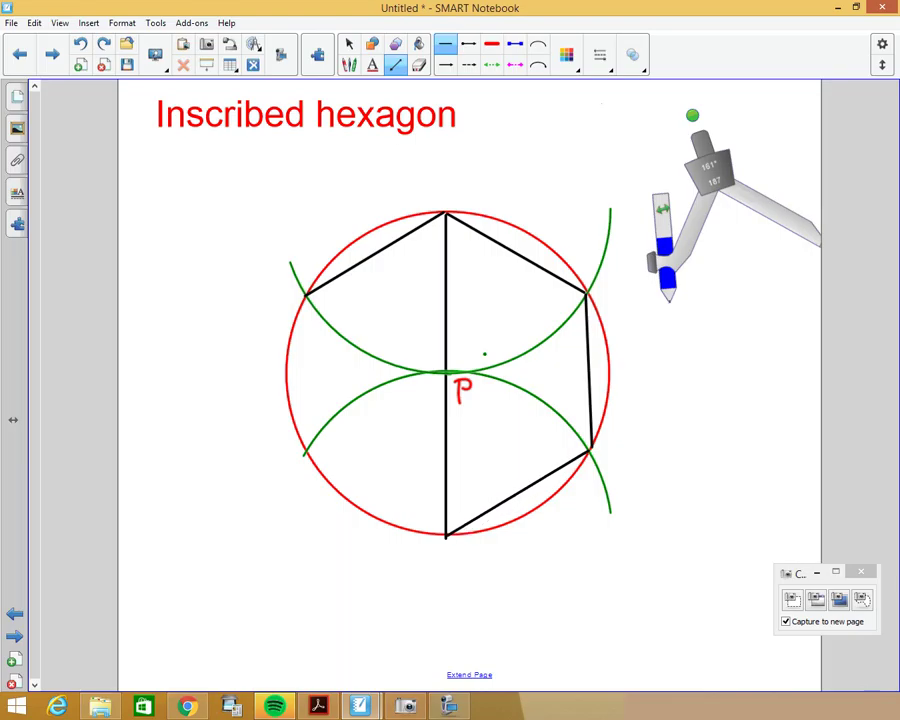
drag(446, 536, 305, 452)
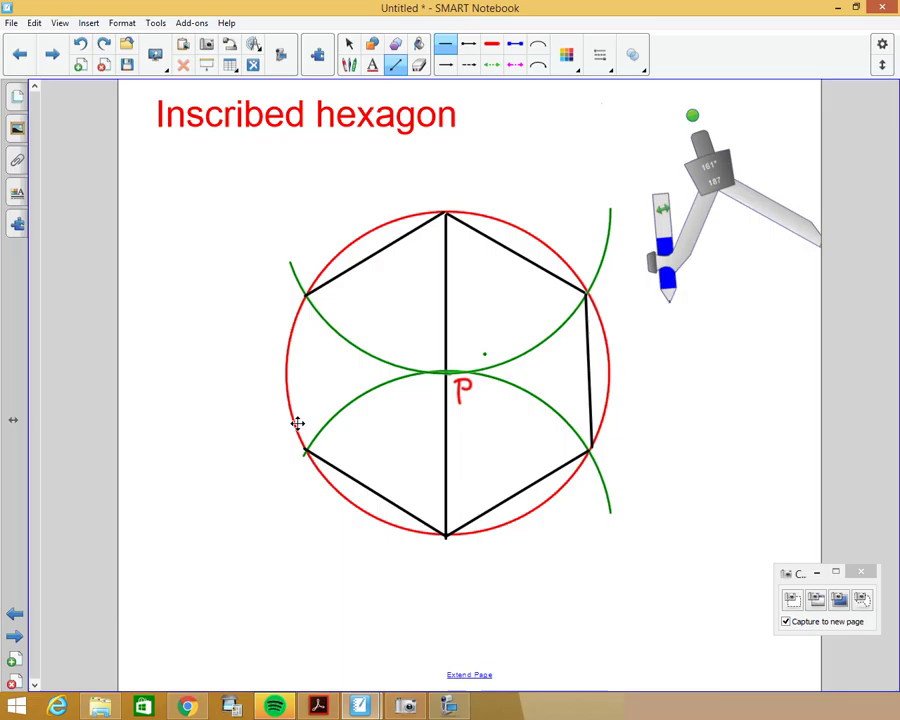
drag(308, 451, 307, 296)
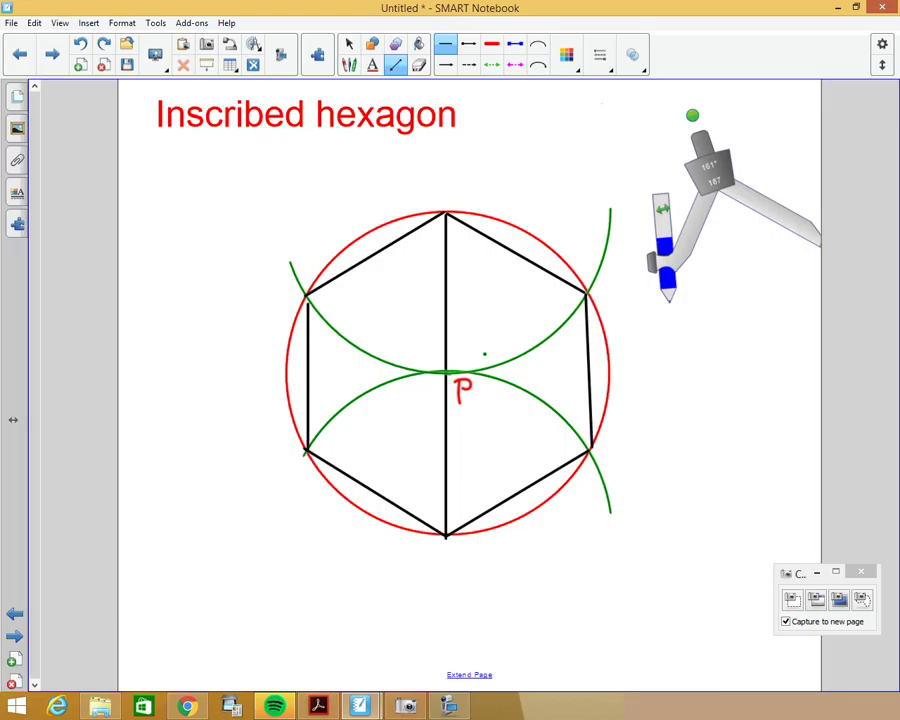